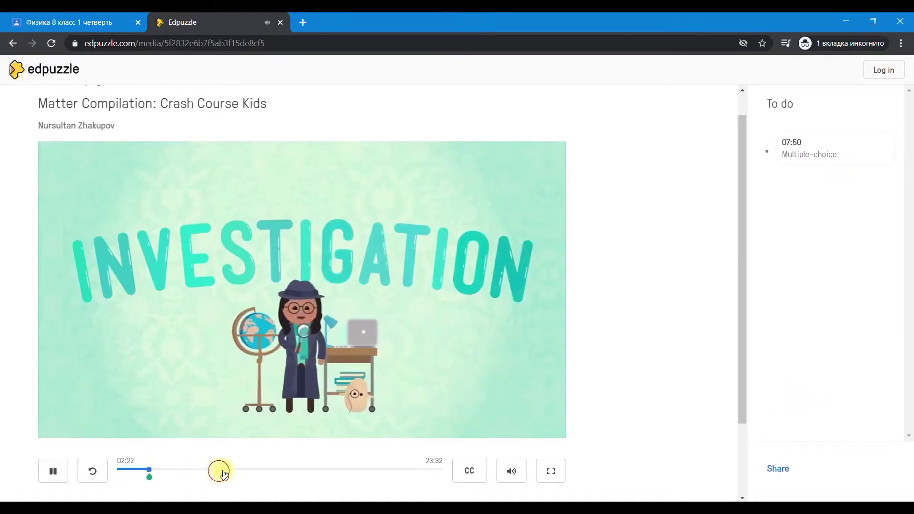
- Skip ahead to the second question in the video, submit "Неправильно" as the answer, continue and pause playback
click(225, 474)
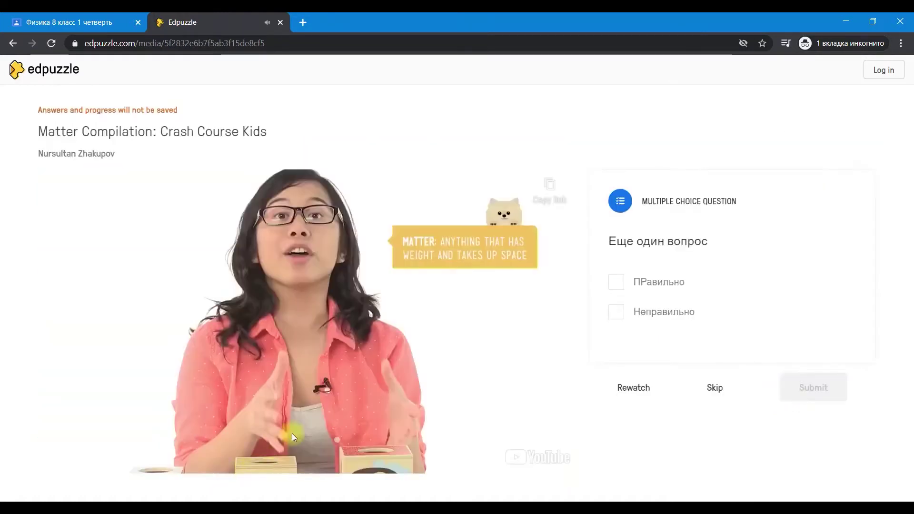
click(611, 311)
click(805, 377)
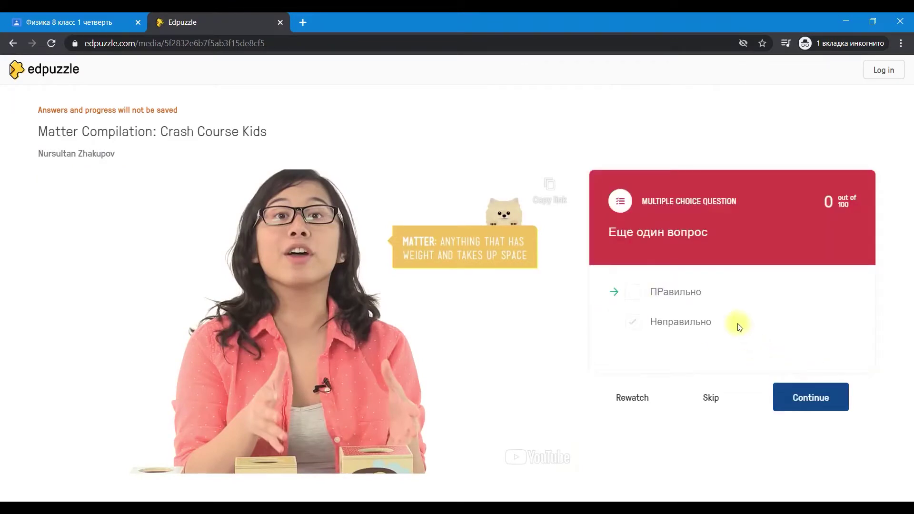
click(809, 396)
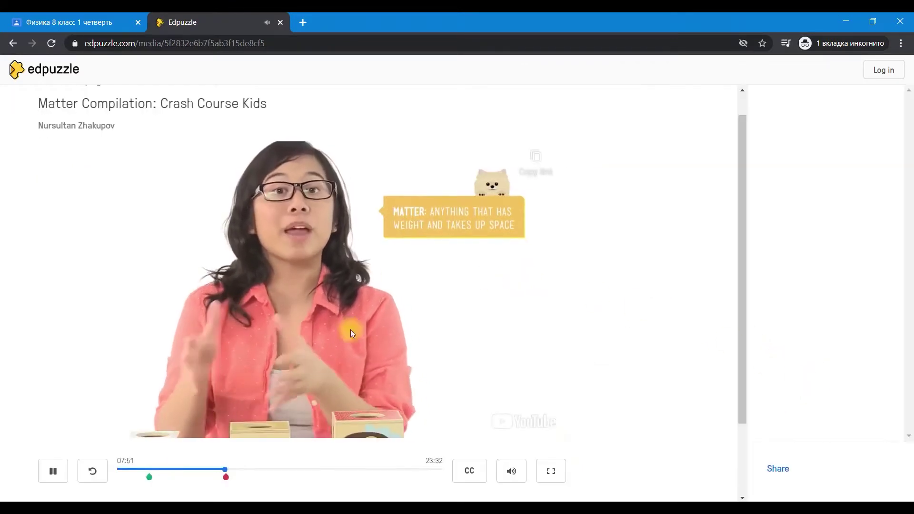
click(68, 471)
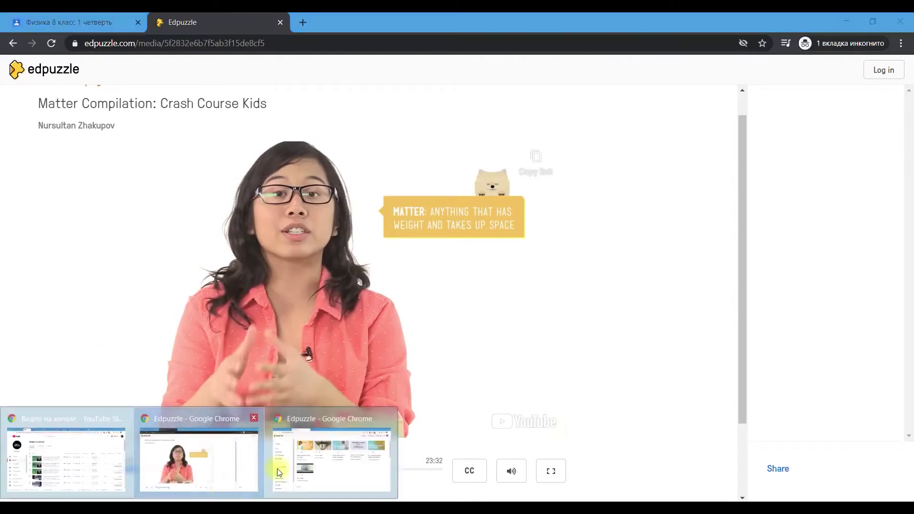
- In the teacher's Edpuzzle window, start adding a class from Google Classroom and confirm that the school can give parental consent
click(276, 467)
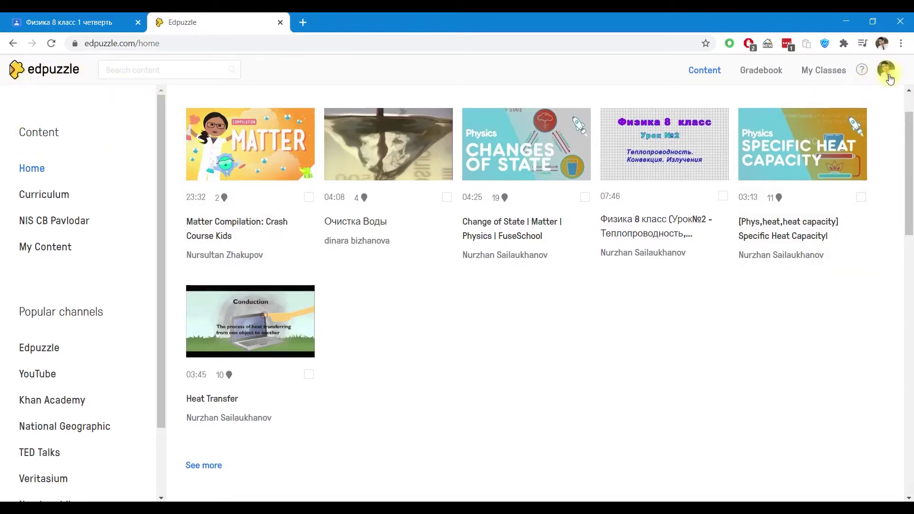
click(829, 76)
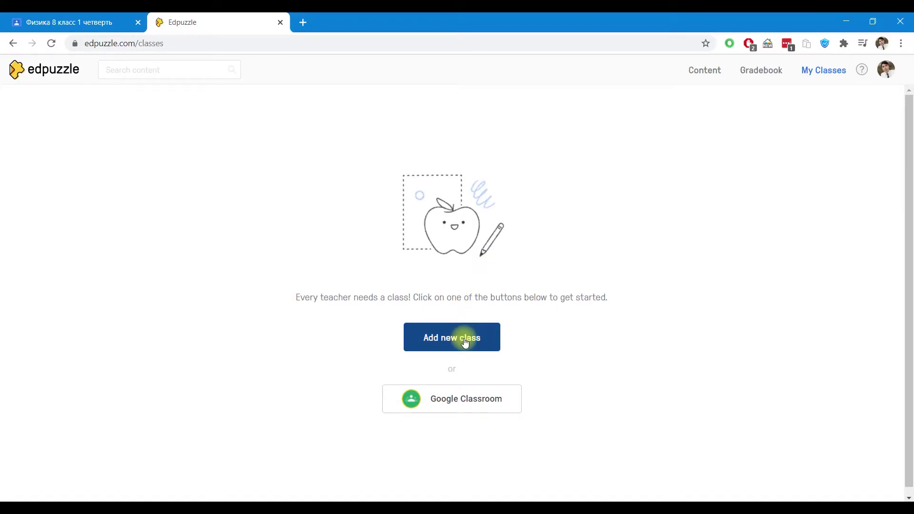
click(482, 405)
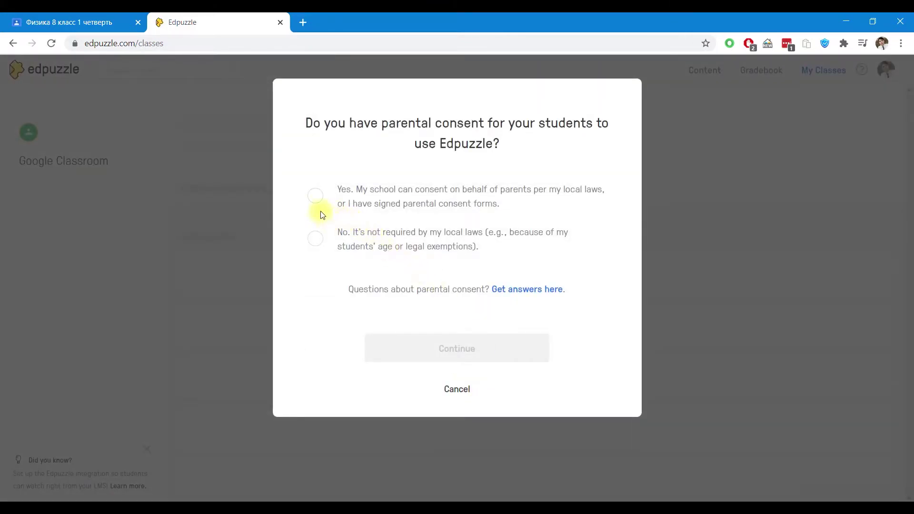
click(315, 196)
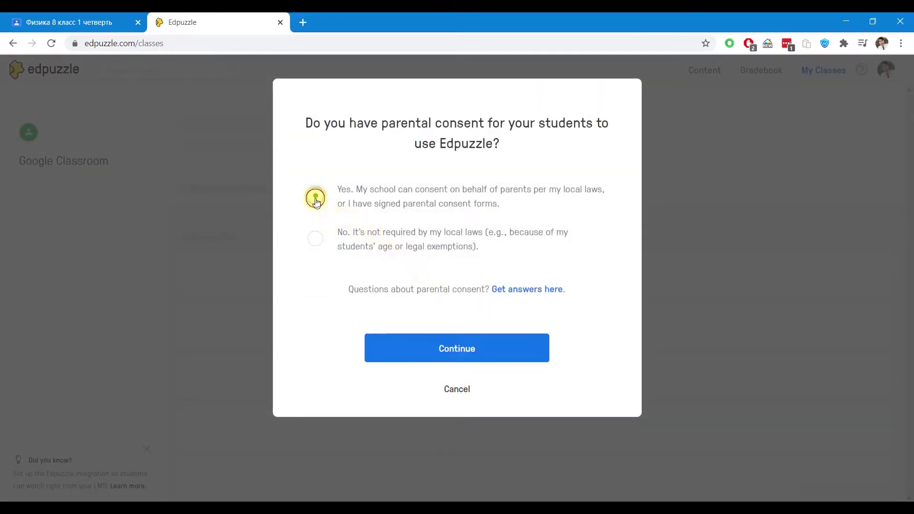
click(471, 342)
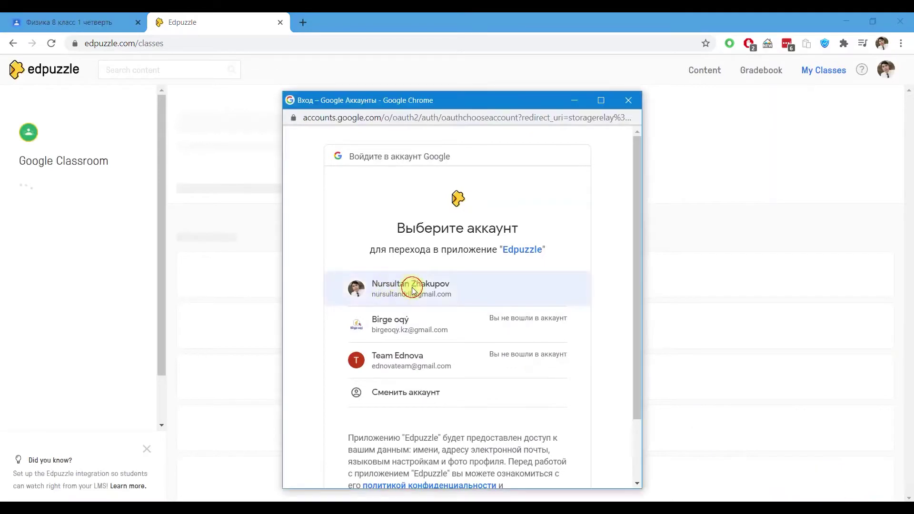
- Choose the teacher's Google account and allow Edpuzzle to access its Google Classroom data
click(413, 289)
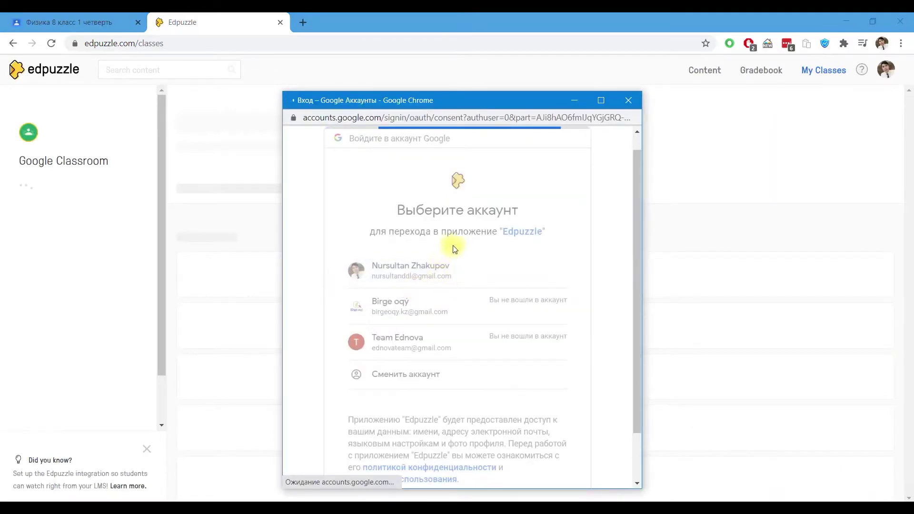
scroll(479, 248, down, 5)
scroll(479, 248, down, 1)
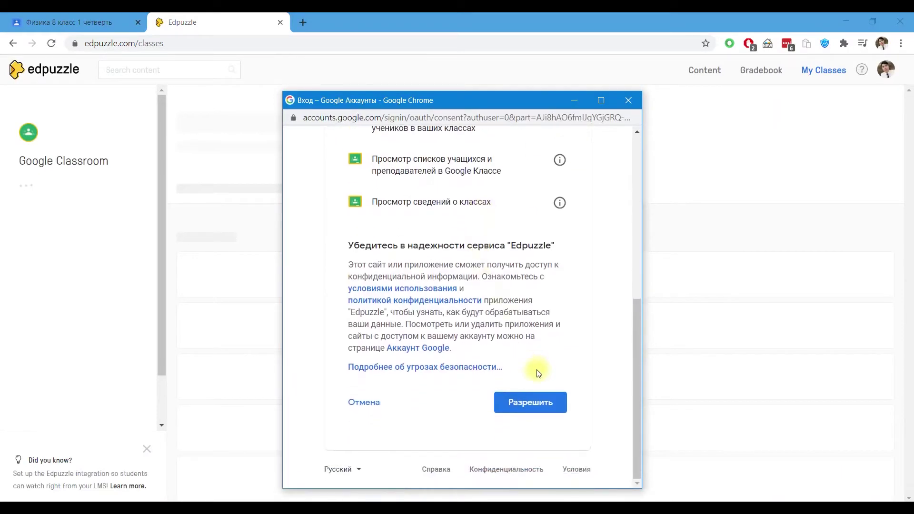
click(529, 400)
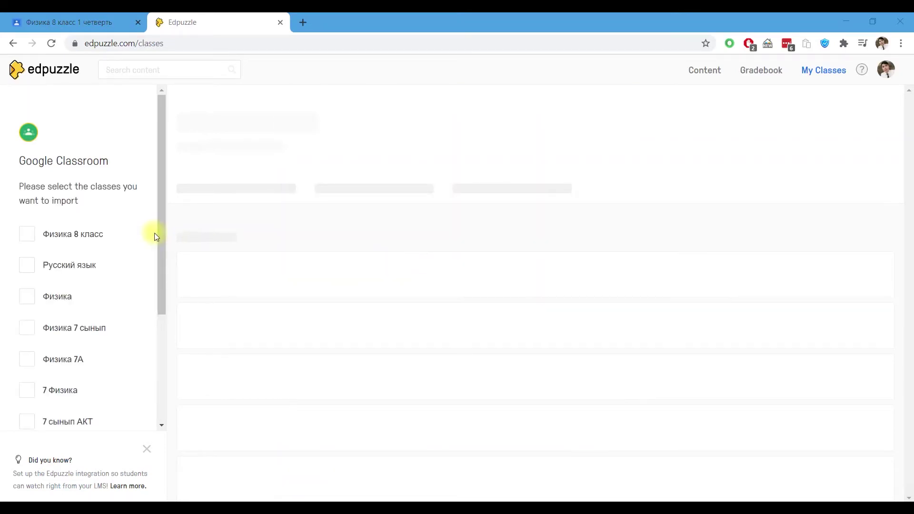
- Import the "Физика 8 класс" class from Google Classroom and view its student list
click(33, 237)
scroll(140, 248, down, 4)
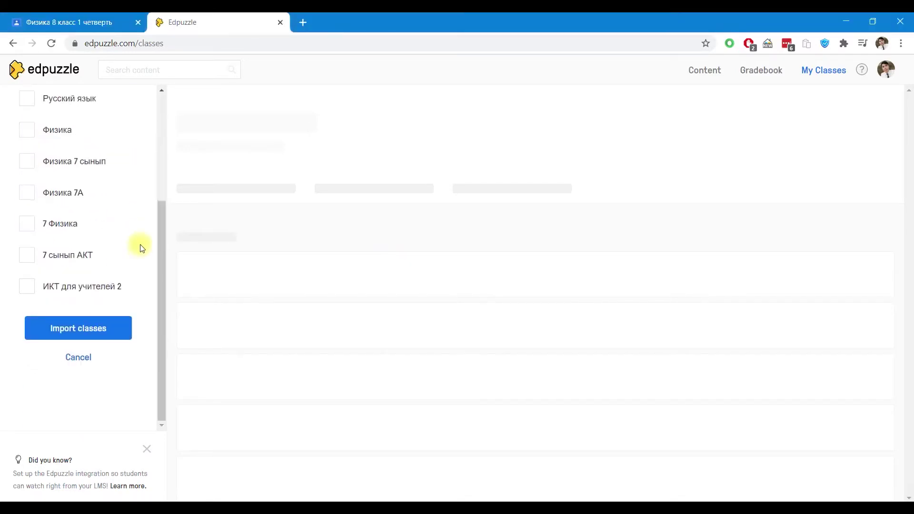
scroll(139, 333, up, 3)
scroll(124, 381, down, 3)
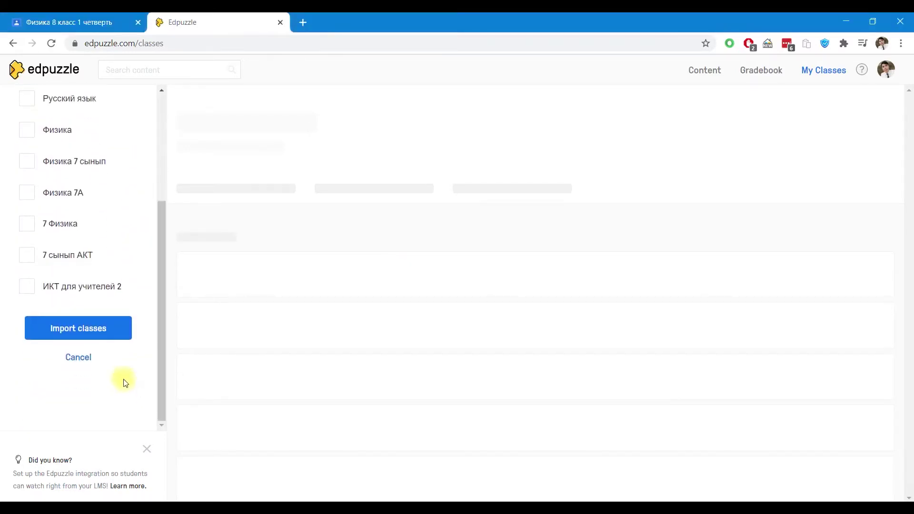
click(92, 338)
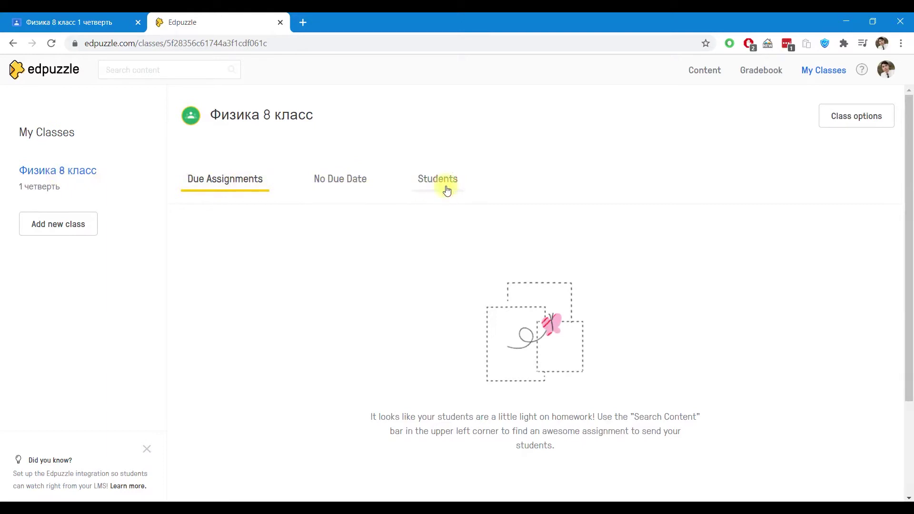
click(429, 182)
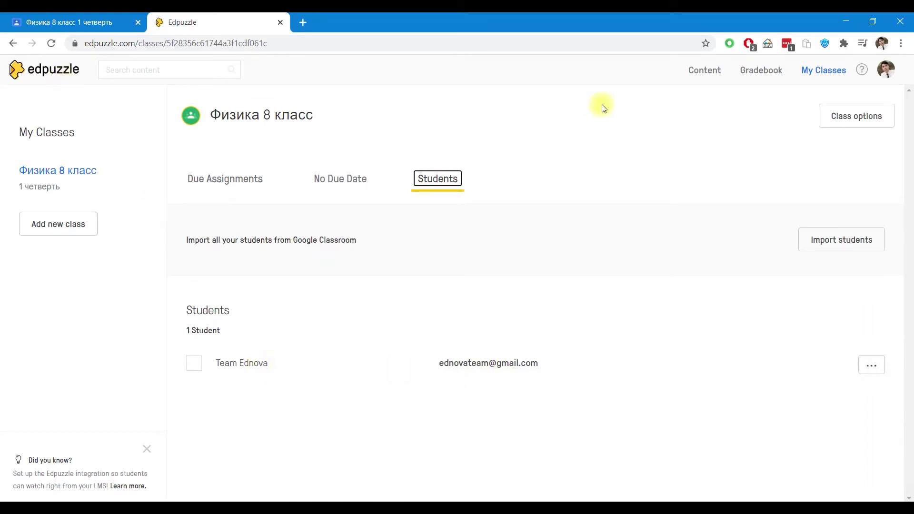
- Open the "Matter Compilation: Crash Course Kids" video from the content library and start assigning it
click(708, 69)
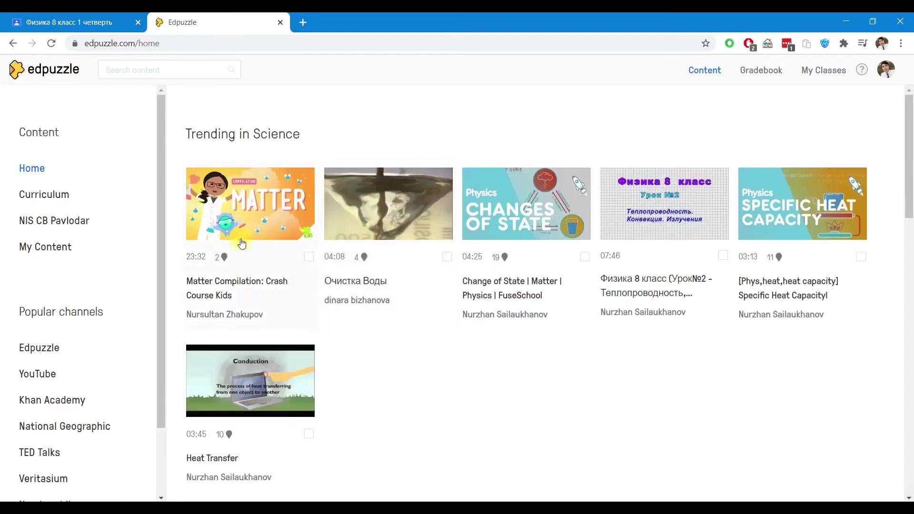
click(309, 257)
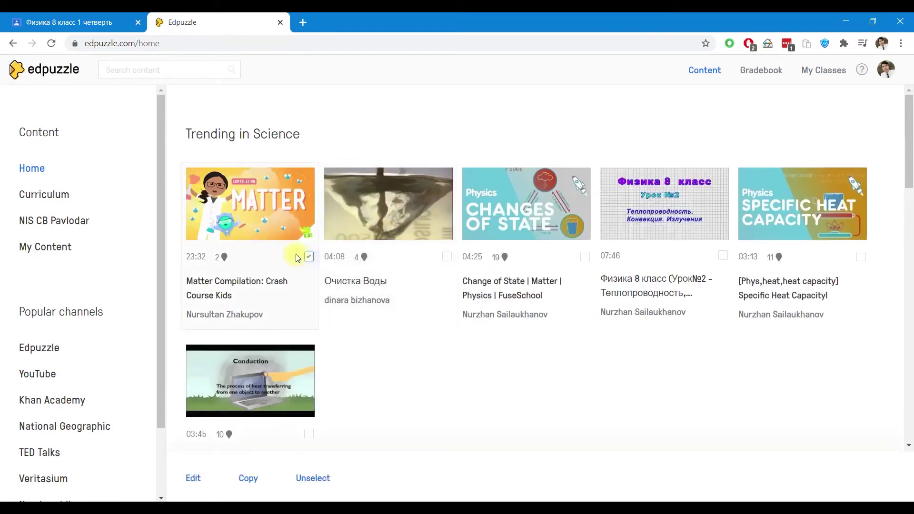
click(266, 233)
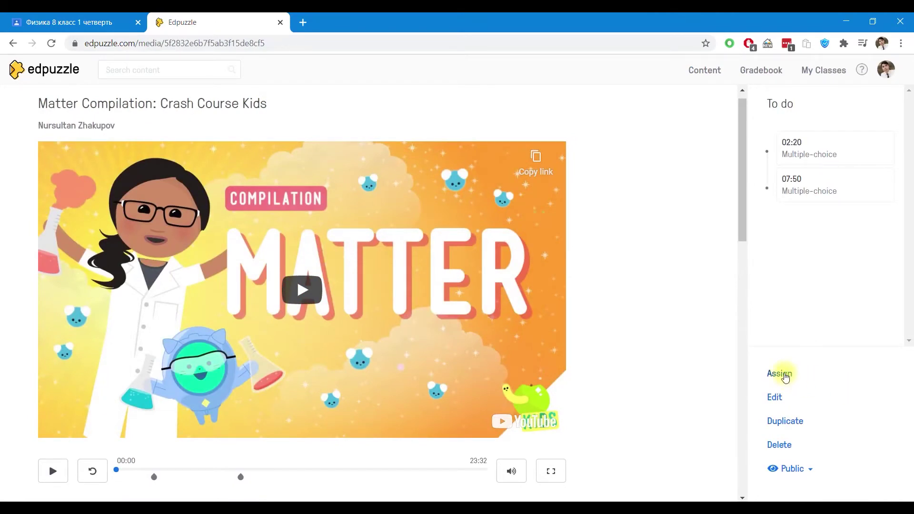
click(785, 376)
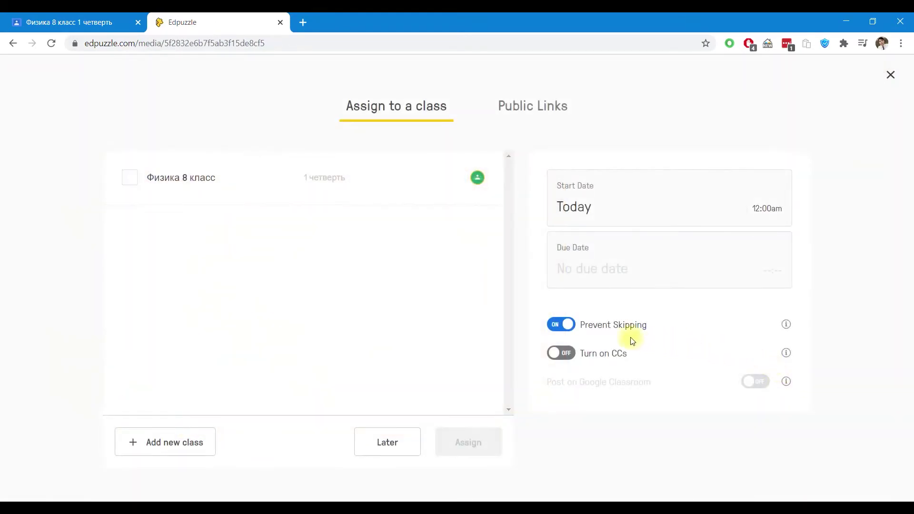
- Assign the video to "Физика 8 класс" with a due date of Aug. 7th, 11:59pm, and post it on Google Classroom
click(592, 260)
click(549, 373)
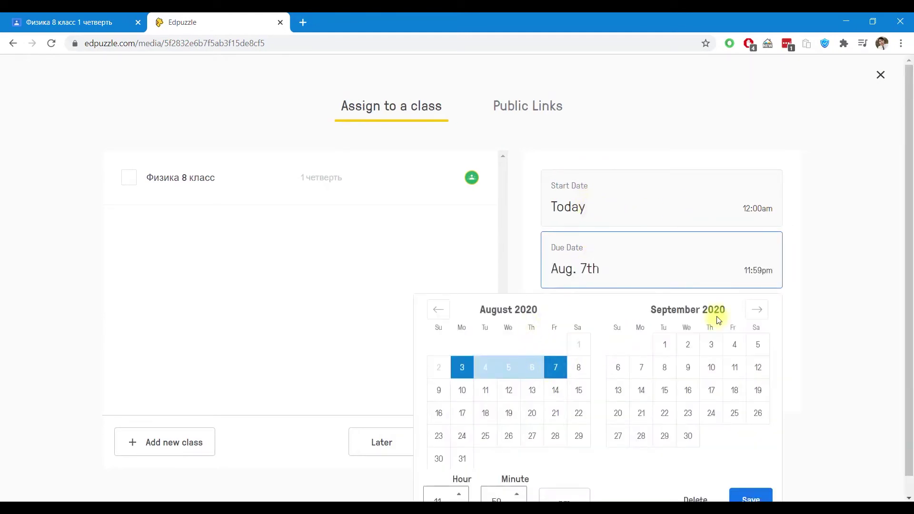
click(751, 496)
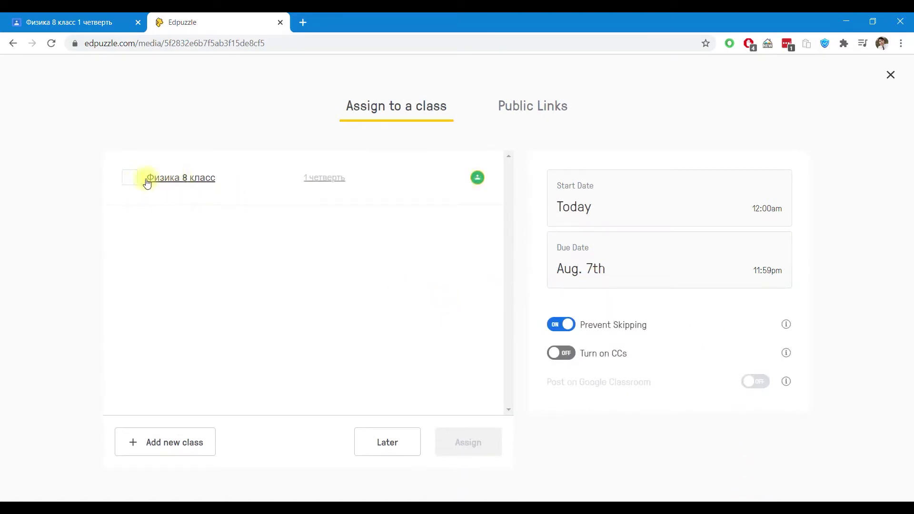
click(130, 179)
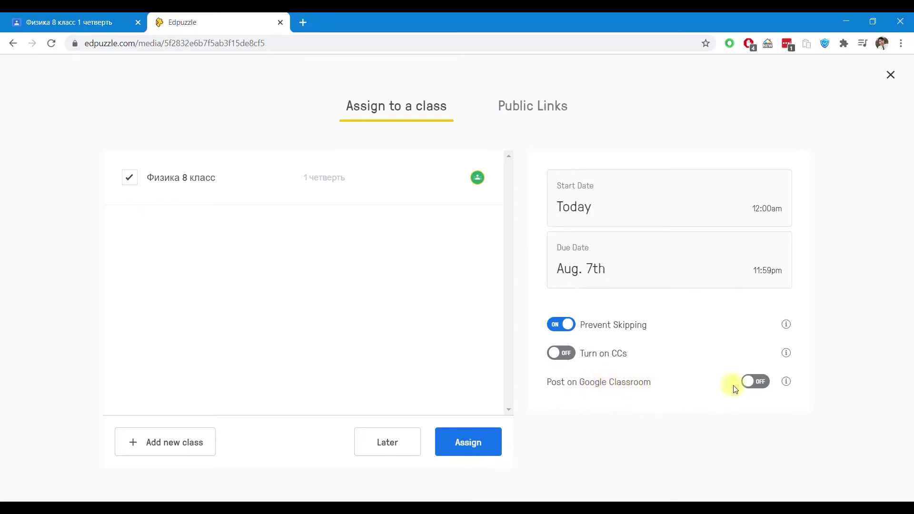
click(754, 381)
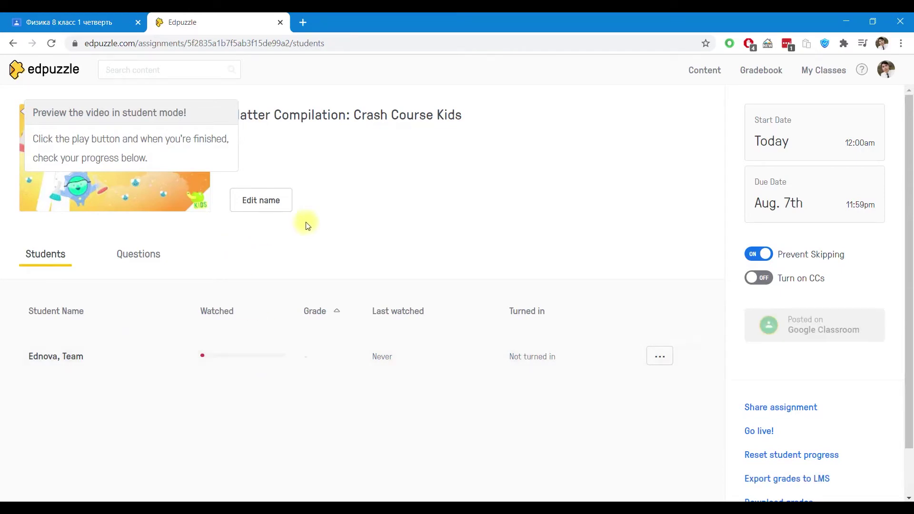
- Switch to Google Classroom, refresh the "Физика 8 класс" stream and open the newly posted Edpuzzle assignment
click(106, 26)
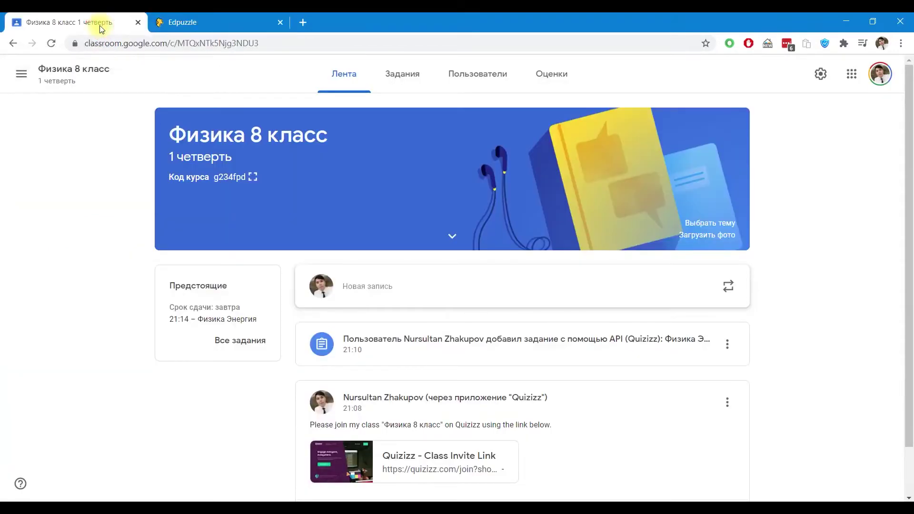
click(54, 45)
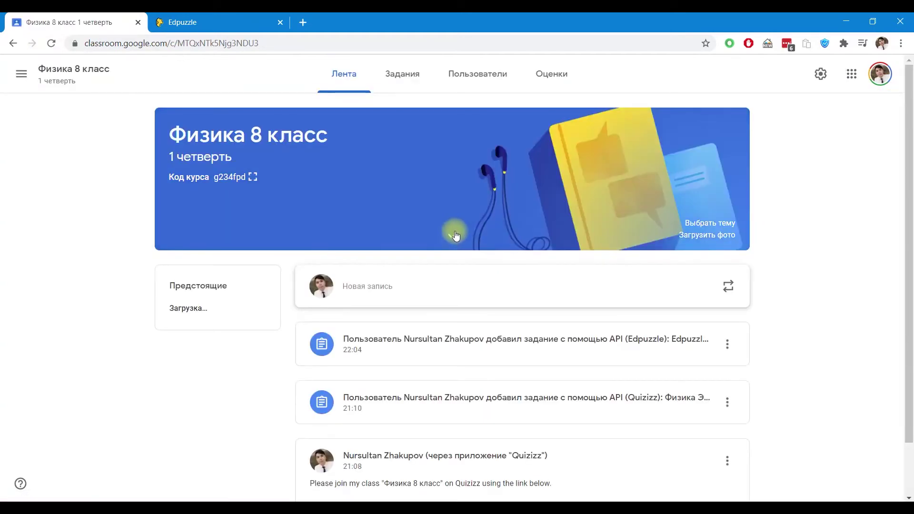
scroll(452, 229, down, 1)
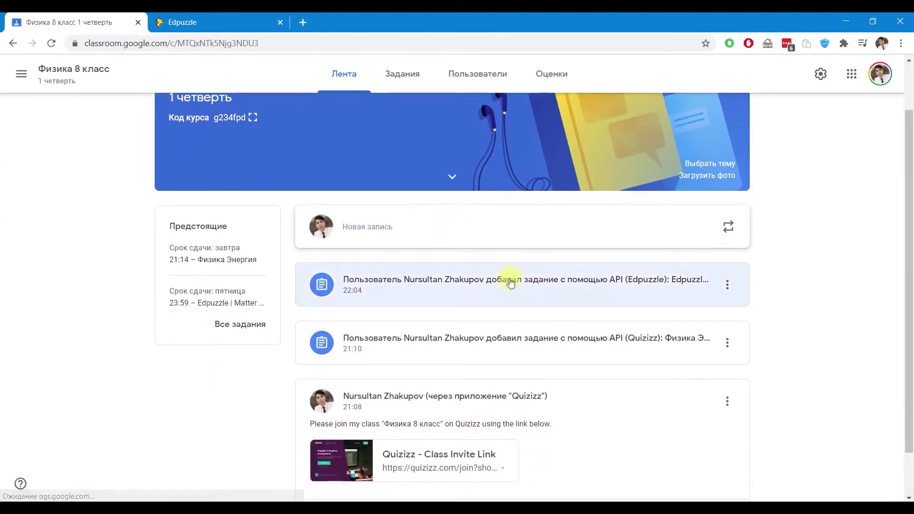
click(516, 281)
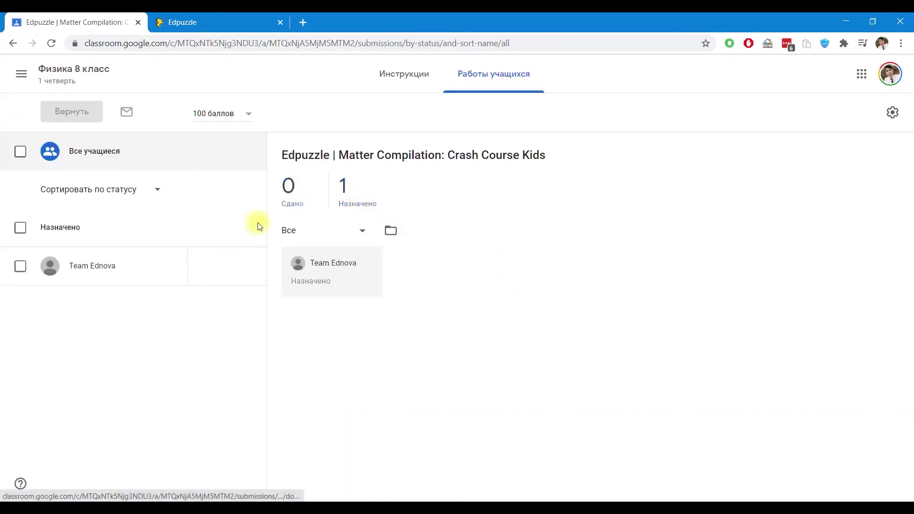
- Switch to the student's incognito window and close the Edpuzzle video page to return to the class in Google Classroom
click(143, 507)
click(212, 461)
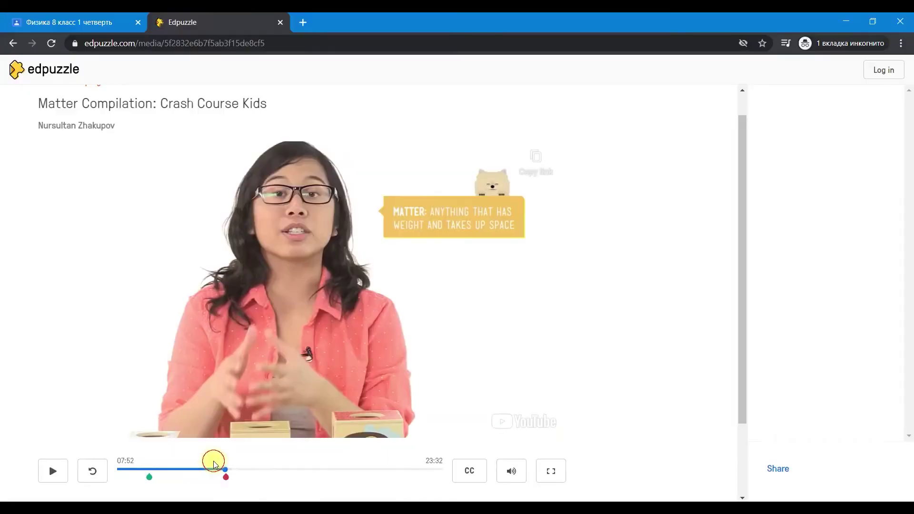
click(281, 23)
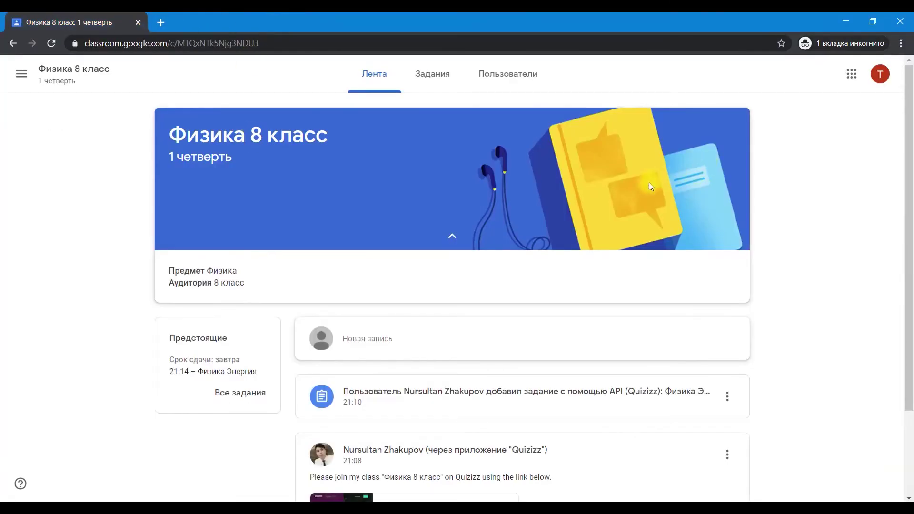
- Find the "Edpuzzle | Matter Compilation: Crash Course Kids" assignment among the class assignments and view its full details as the student
scroll(576, 241, down, 2)
scroll(679, 292, up, 2)
click(433, 76)
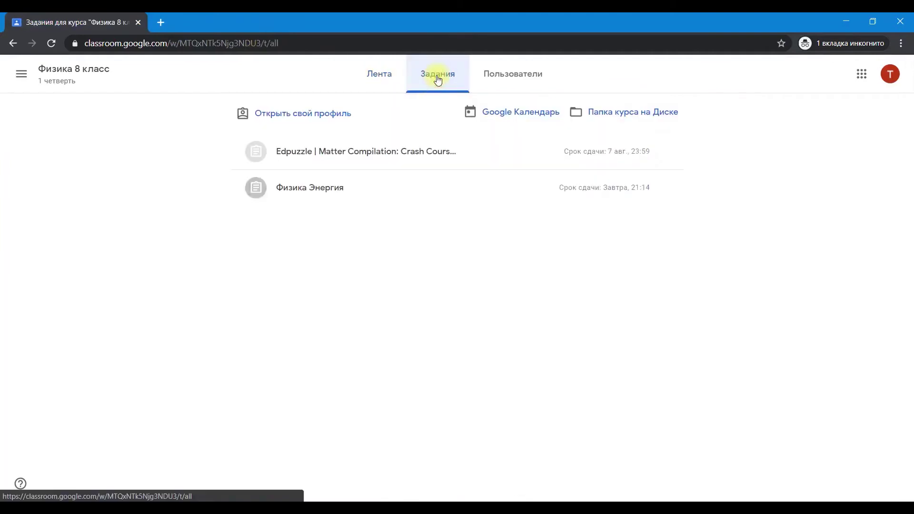
click(416, 154)
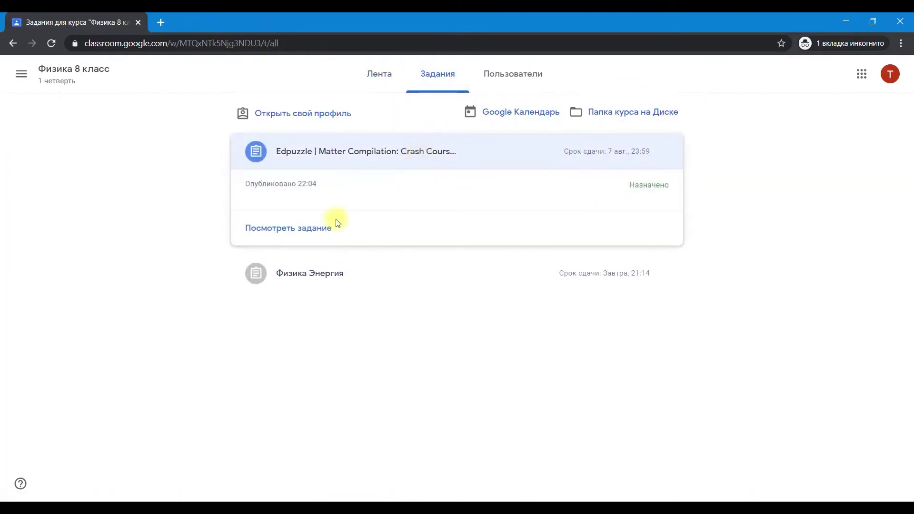
click(388, 230)
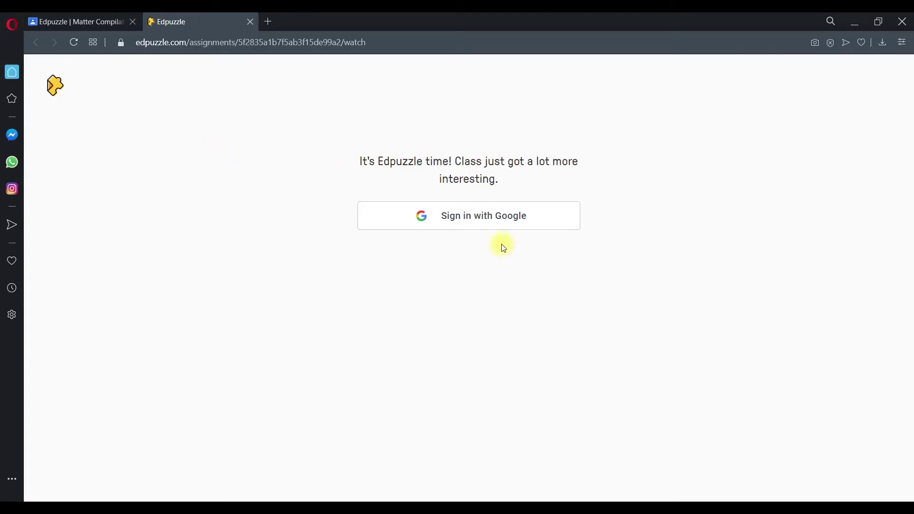
- Sign in to the Edpuzzle assignment with the student's Google account
click(488, 220)
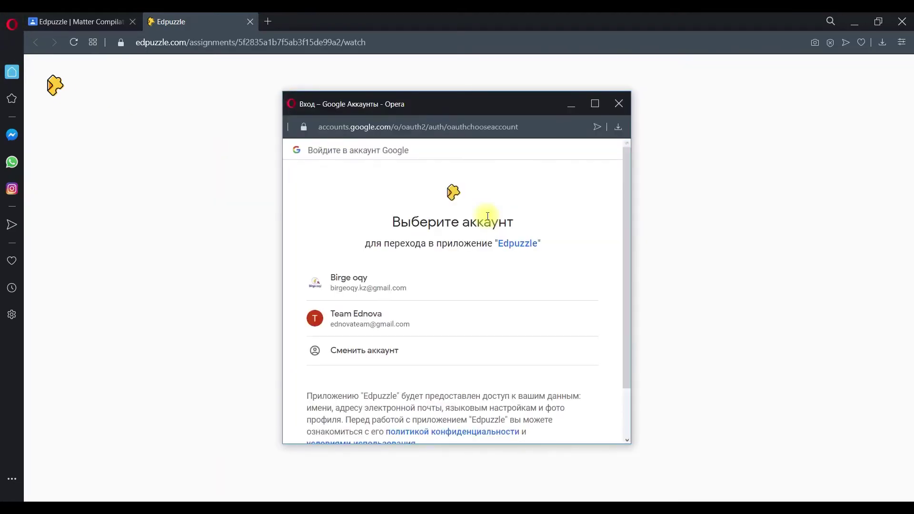
click(394, 326)
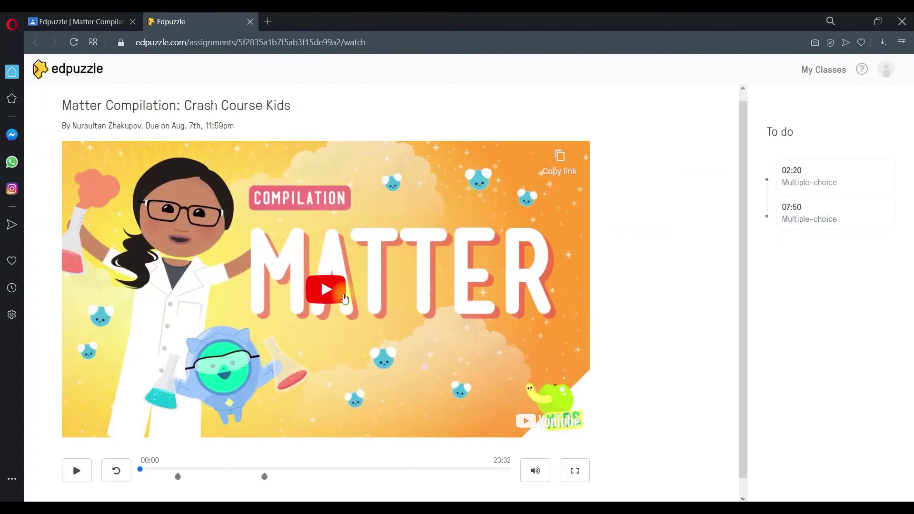
- Try to skip ahead on the student's video timeline toward the first question at 02:20
click(176, 475)
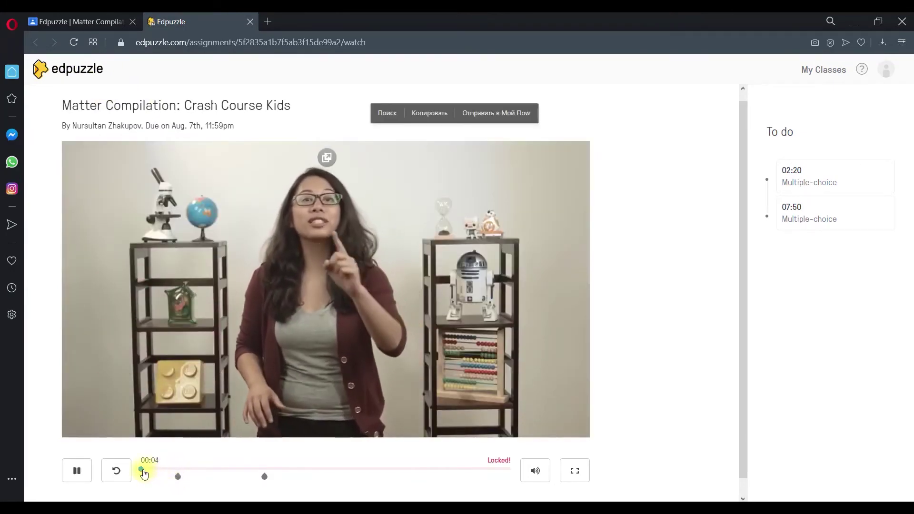
click(156, 470)
click(164, 472)
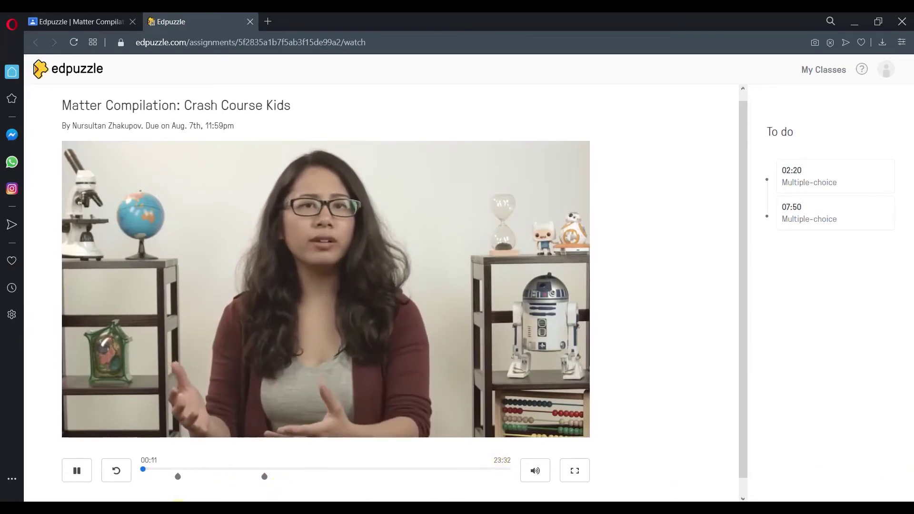
- Switch to the teacher's browser window and bring up the Edpuzzle assignment page with its Prevent Skipping setting
mouse_move(172, 500)
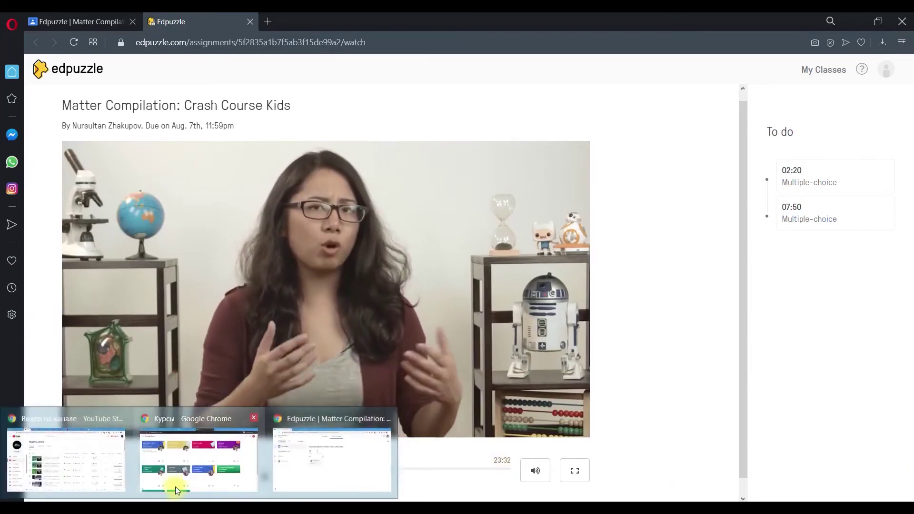
click(310, 459)
click(159, 19)
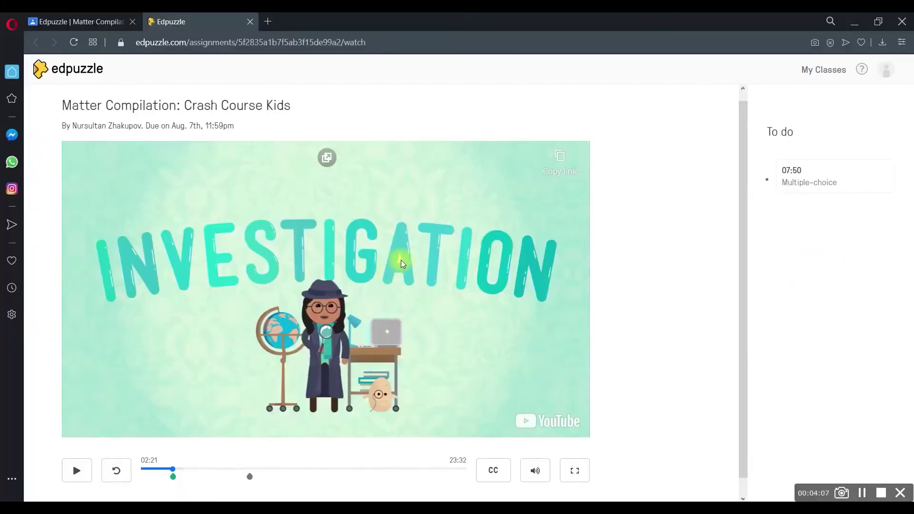
- Return to the teacher's assignment page and toggle the Prevent Skipping setting, leaving it off
mouse_move(205, 504)
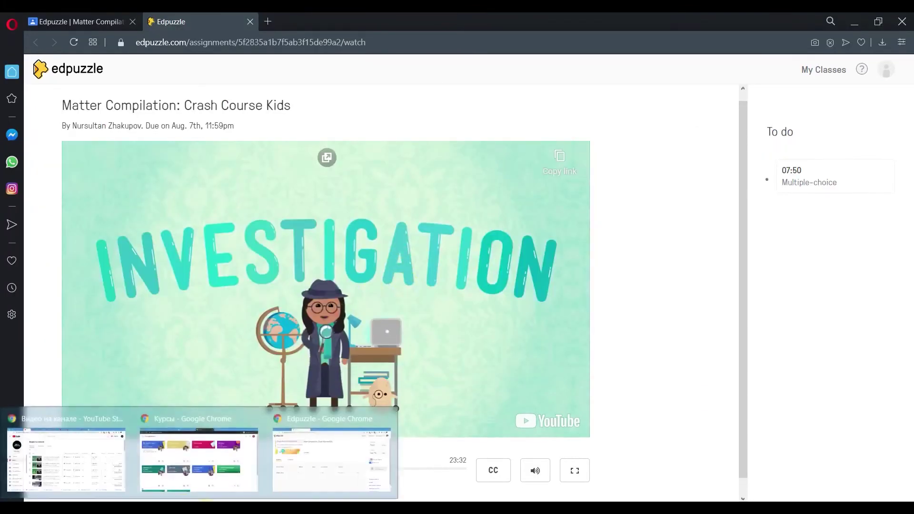
click(316, 465)
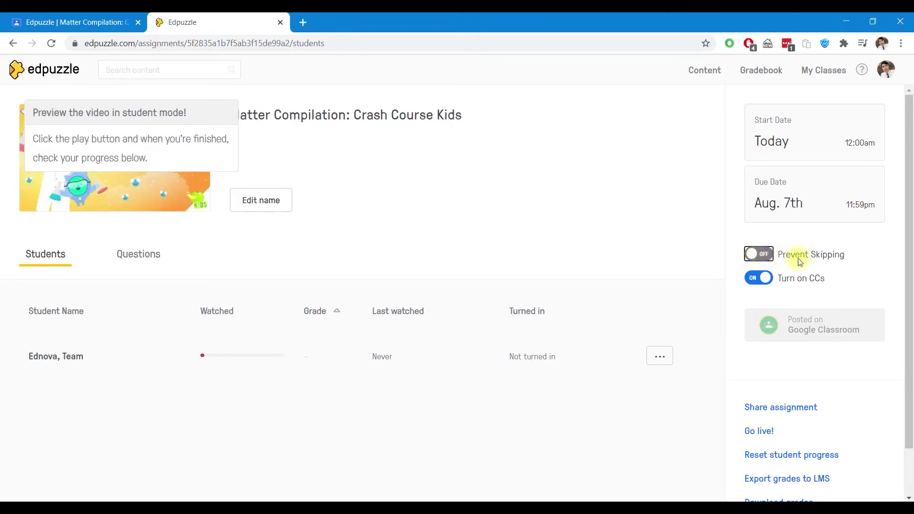
click(769, 262)
click(760, 254)
- Switch back to the student's browser and skip the Edpuzzle video ahead to the second question at 07:50
click(200, 507)
click(286, 474)
click(234, 507)
mouse_move(209, 474)
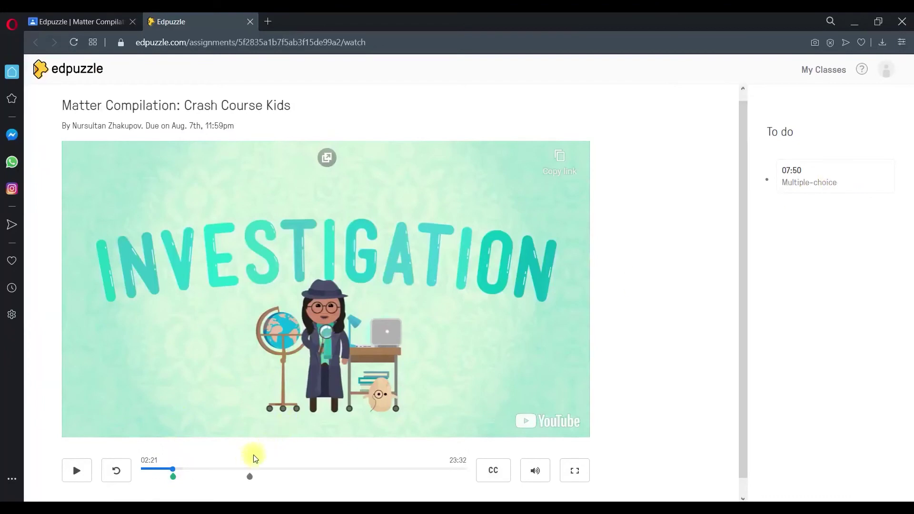
click(240, 471)
click(243, 470)
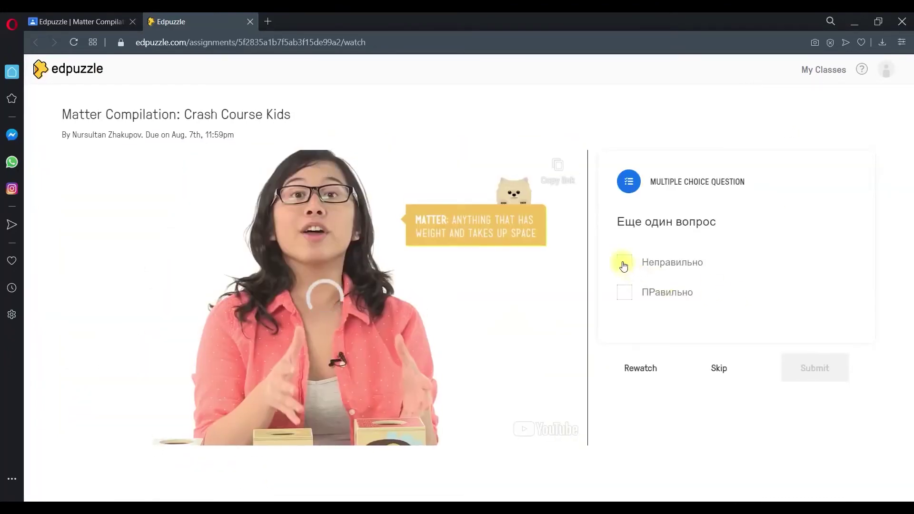
- Submit "Неправильно" as the answer to "Еще один вопрос", continue the video and pause it shortly after the question
click(623, 262)
click(803, 371)
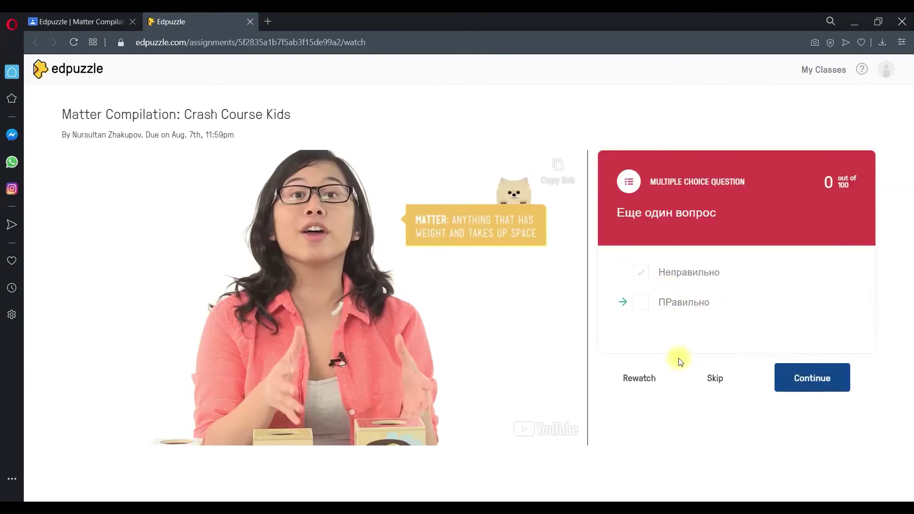
click(786, 371)
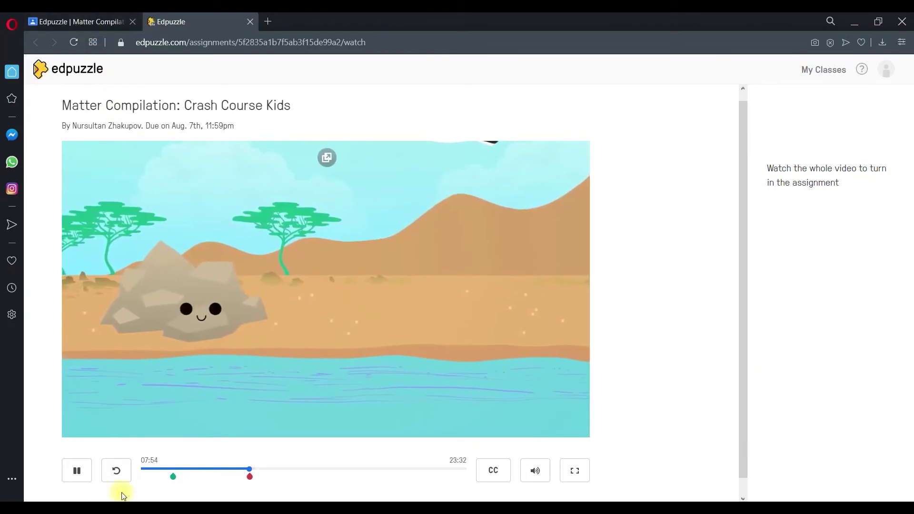
click(86, 473)
scroll(364, 270, down, 1)
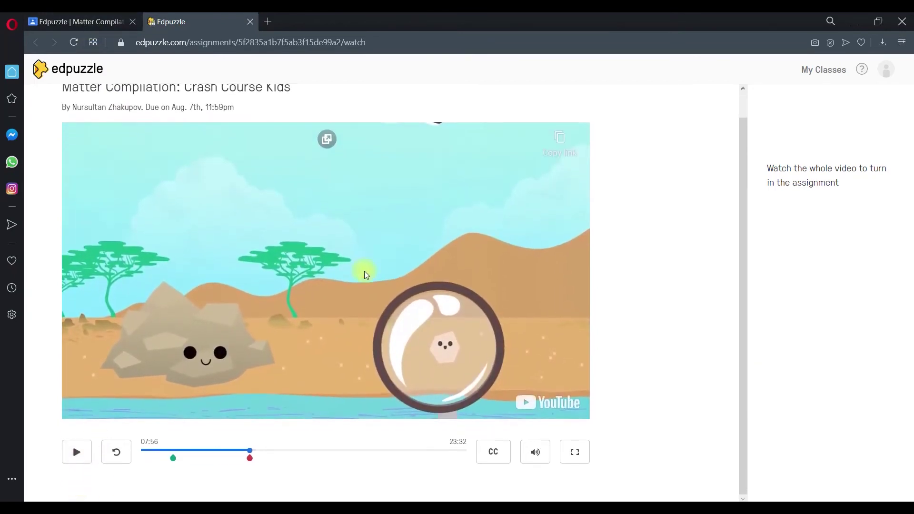
- Mark the "Edpuzzle | Matter Compilation: Crash Course Kids" assignment as done in the student's Google Classroom and confirm it without an attachment
click(84, 24)
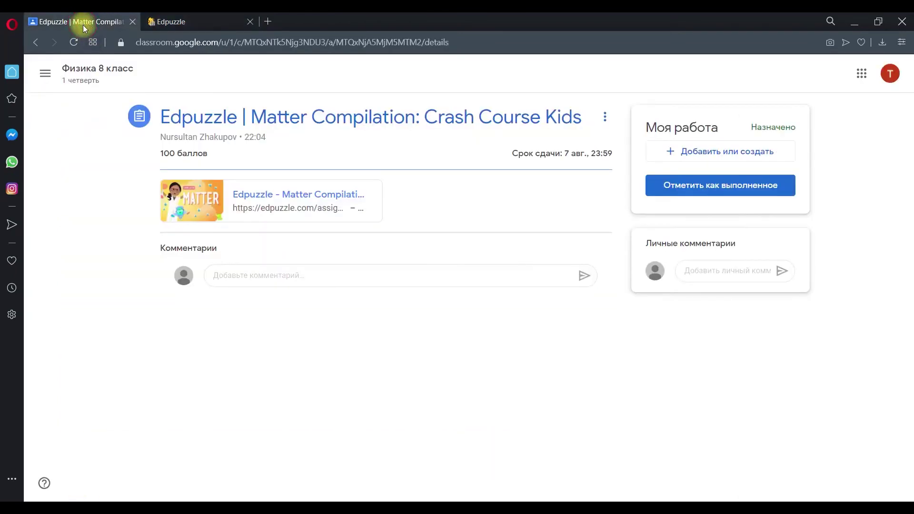
click(696, 190)
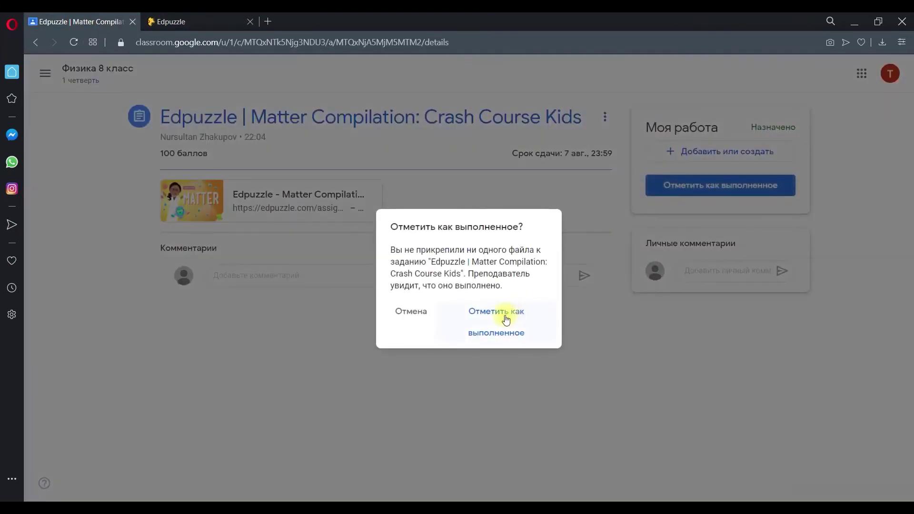
click(505, 317)
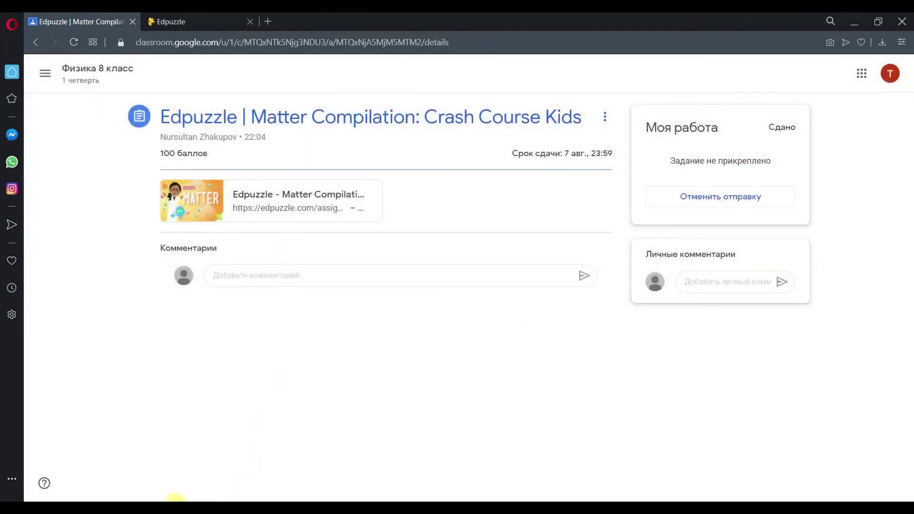
- Switch to the teacher's Edpuzzle assignment page and refresh it to check the student's progress and grade
mouse_move(173, 502)
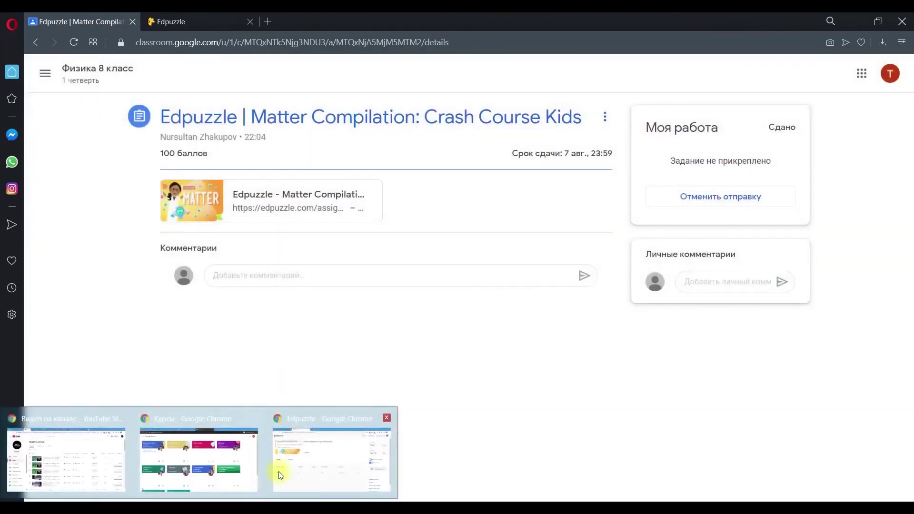
click(278, 471)
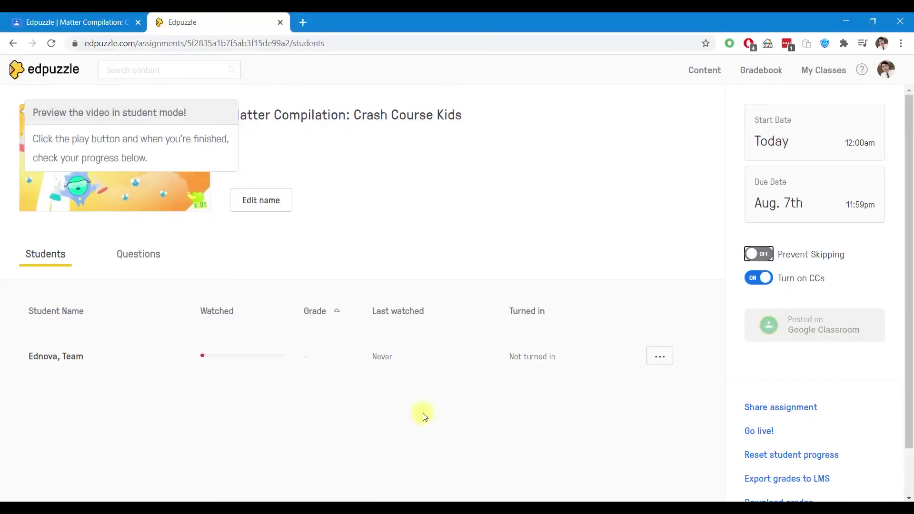
click(56, 45)
scroll(864, 496, down, 1)
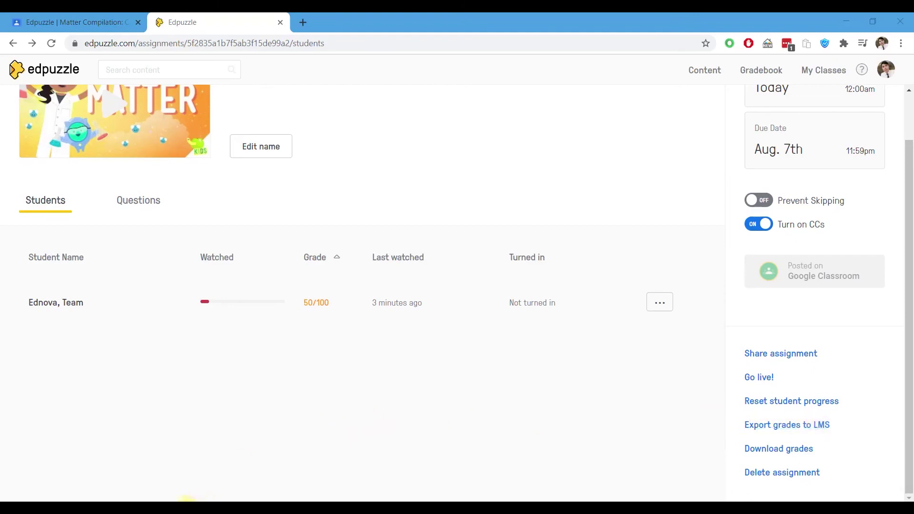
- Check the student's submission status and draft grade for the assignment in the teacher's Google Classroom
mouse_move(184, 499)
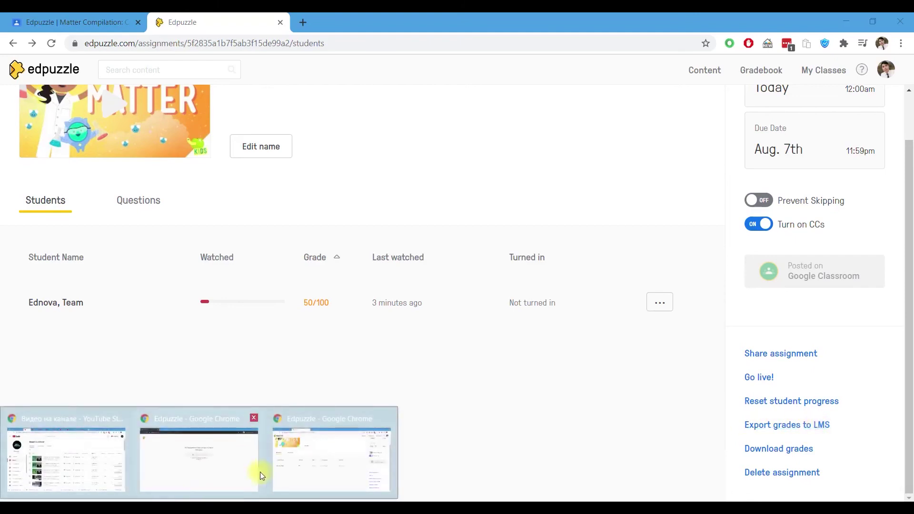
click(285, 462)
mouse_move(204, 499)
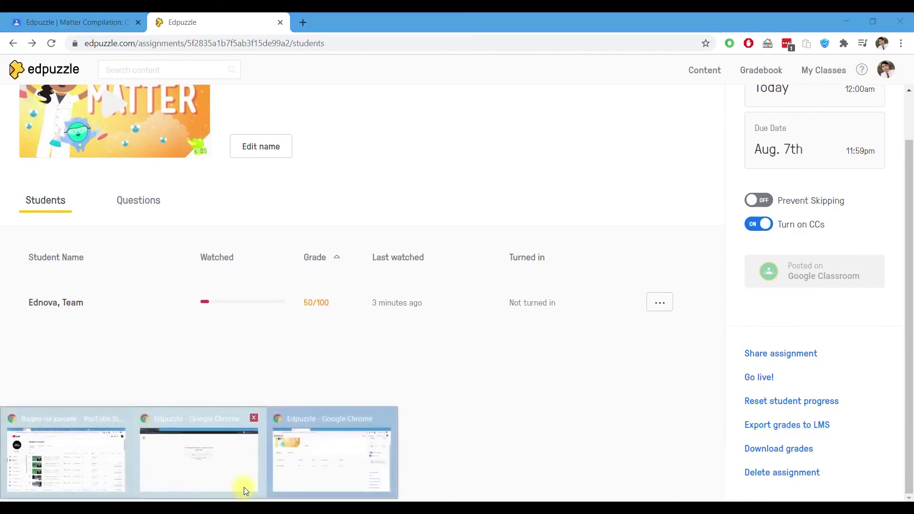
click(233, 465)
click(333, 459)
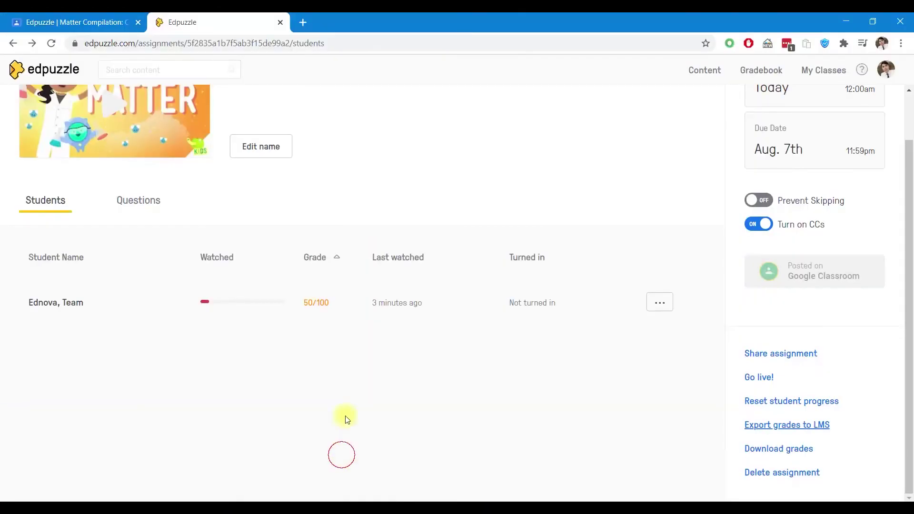
click(107, 22)
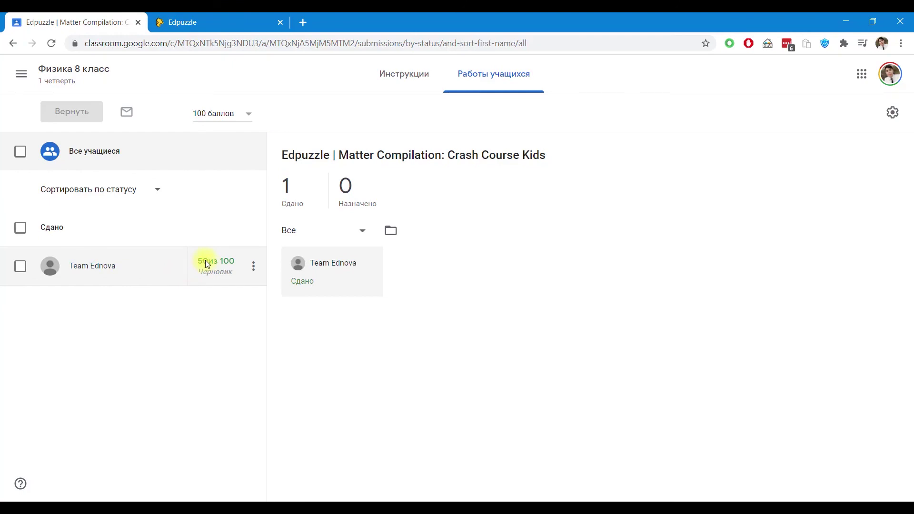
- Return to the Edpuzzle assignment page and review the student's watched percentage, grade and turned-in status
click(220, 25)
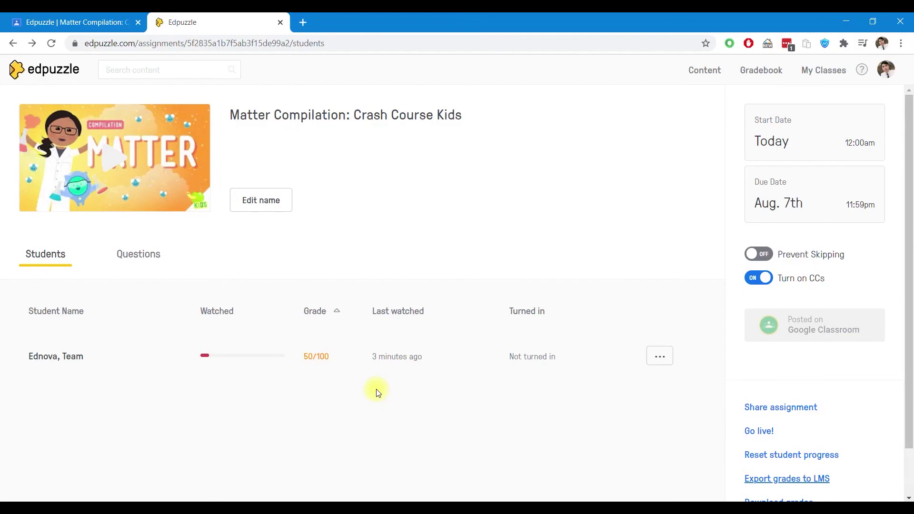
scroll(545, 309, down, 1)
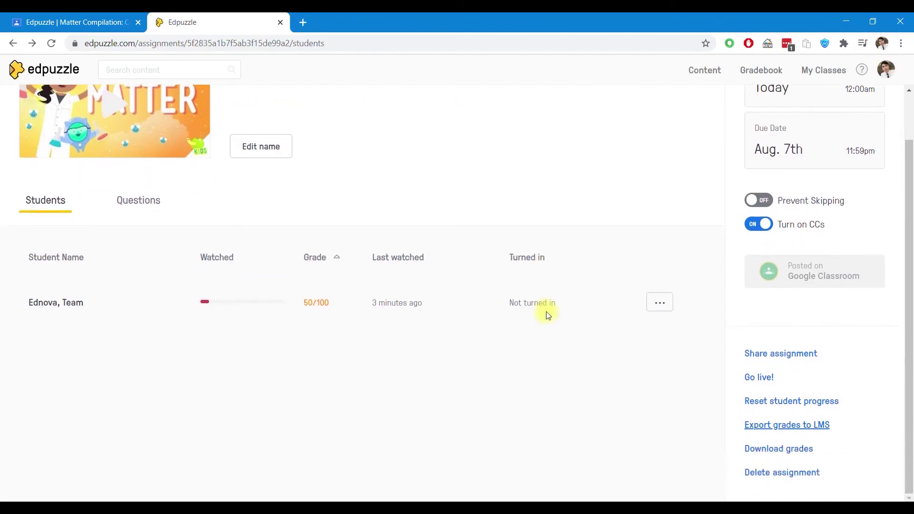
scroll(477, 317, up, 1)
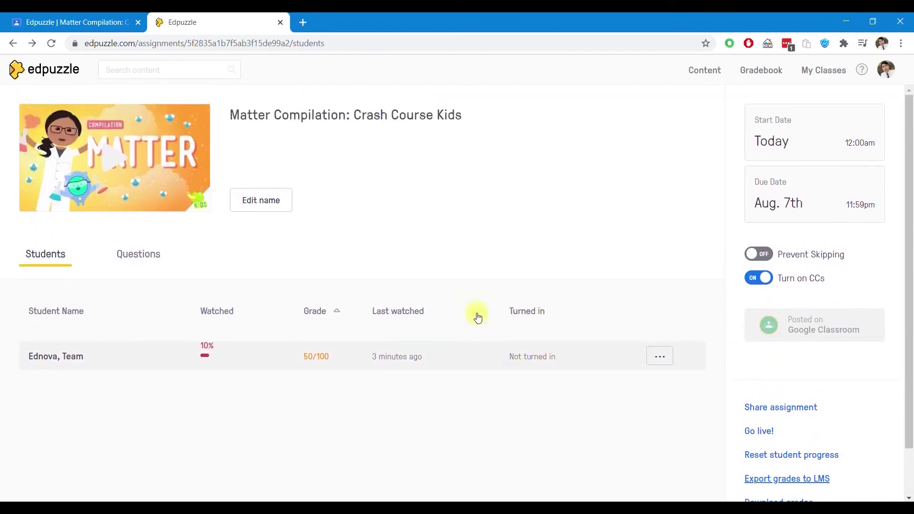
scroll(598, 358, down, 1)
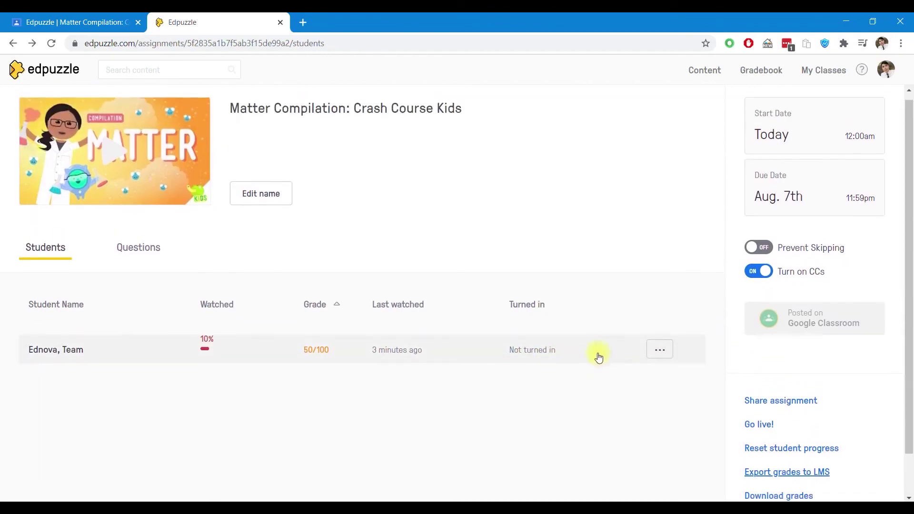